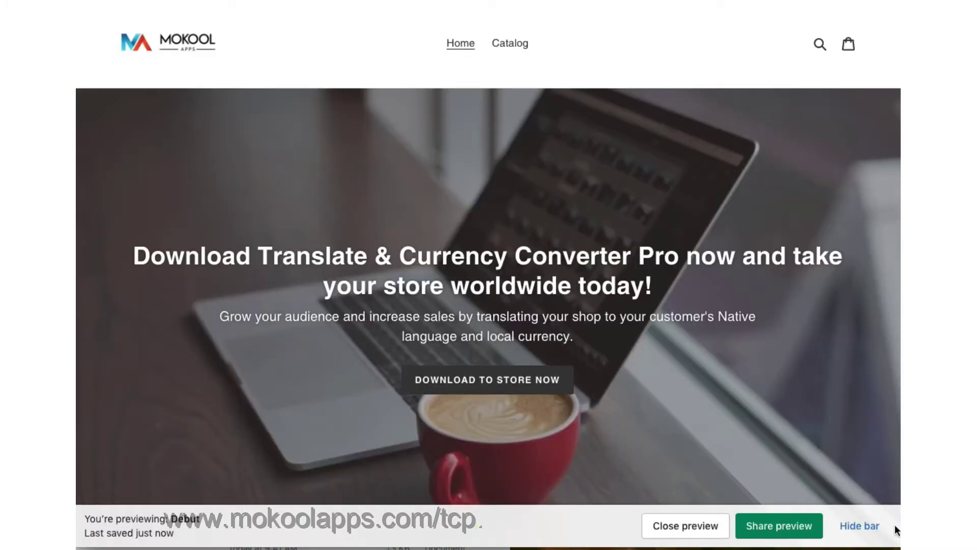
Step: Hide the theme preview bar on the storefront page
{"action": "left_click", "coordinate": [859, 526]}
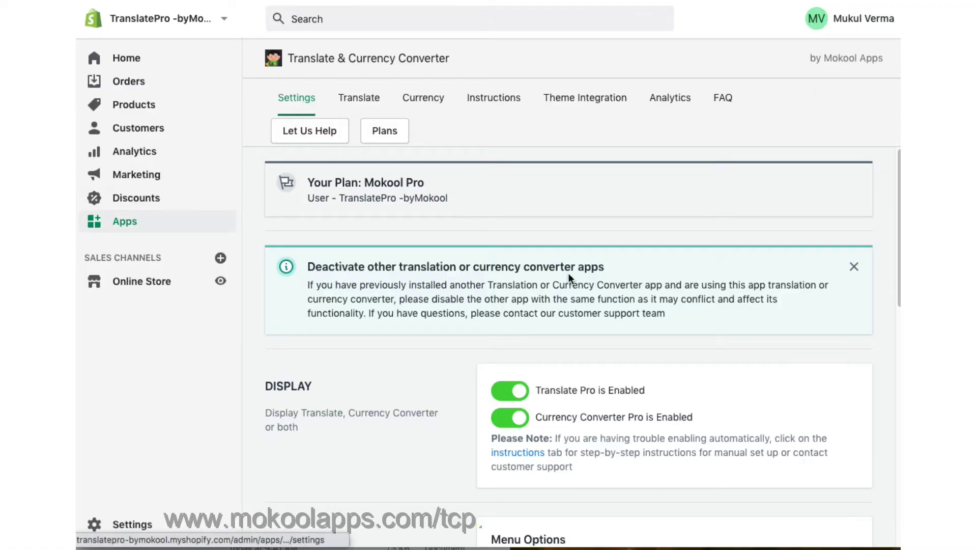
Step: Select the custom-position code <div class='mt-language-menu'> </div> in the Translate & Currency Converter menu options
{"action": "scroll", "coordinate": [595, 282], "scroll_direction": "down", "scroll_amount": 1}
{"action": "scroll", "coordinate": [595, 282], "scroll_direction": "down", "scroll_amount": 10}
{"action": "scroll", "coordinate": [478, 262], "scroll_direction": "up", "scroll_amount": 3}
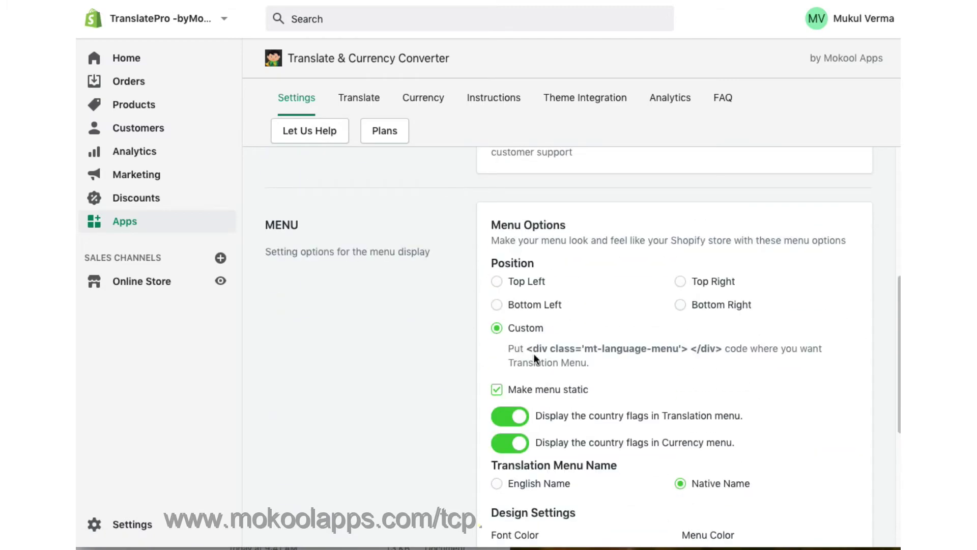
{"action": "left_click_drag", "start_coordinate": [527, 349], "coordinate": [722, 347]}
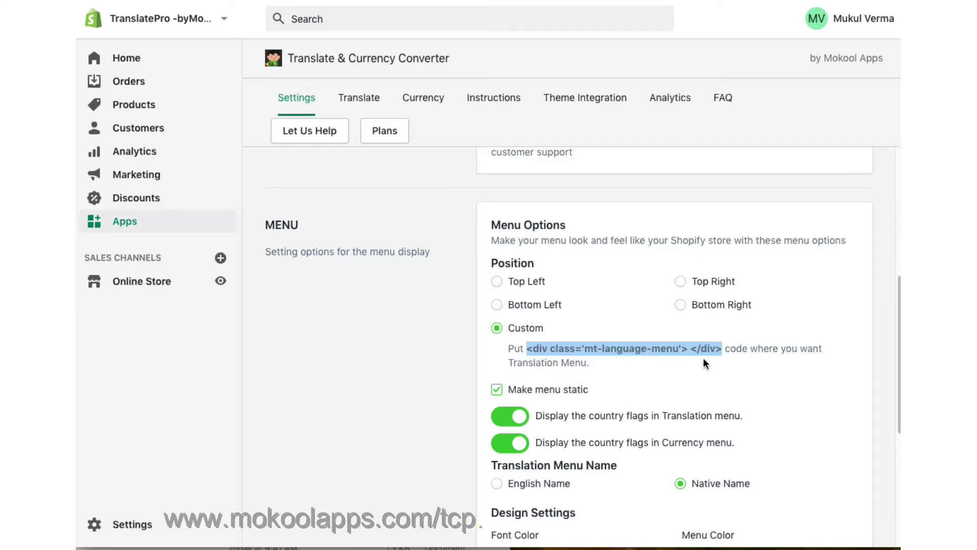
Step: Open the live Debut theme's code, filter its files by "header" and open header.liquid
{"action": "left_click", "coordinate": [141, 287]}
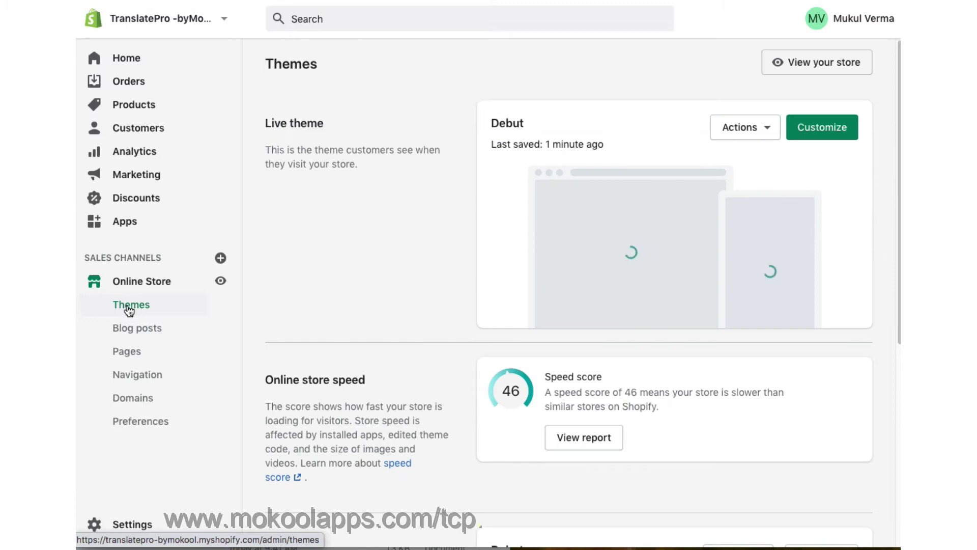
{"action": "left_click", "coordinate": [730, 128]}
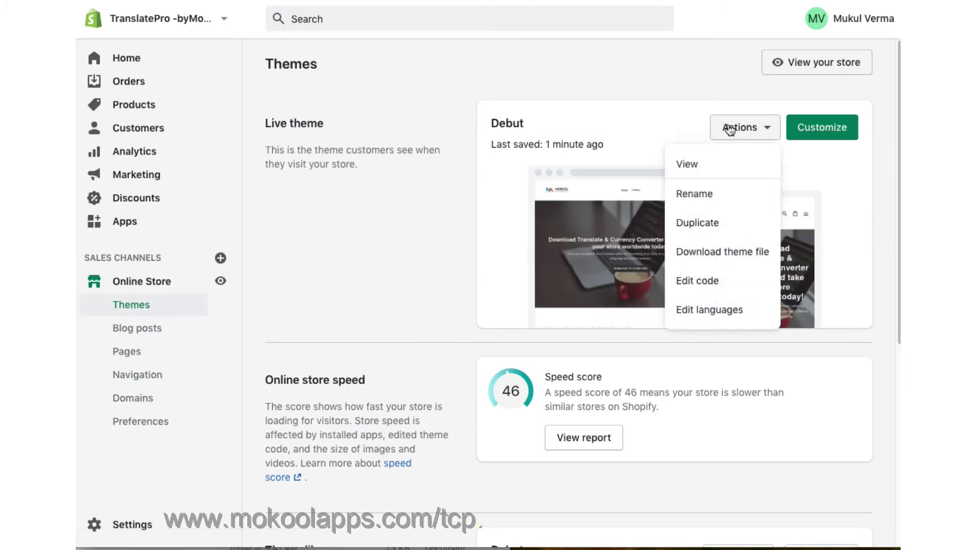
{"action": "left_click", "coordinate": [698, 281]}
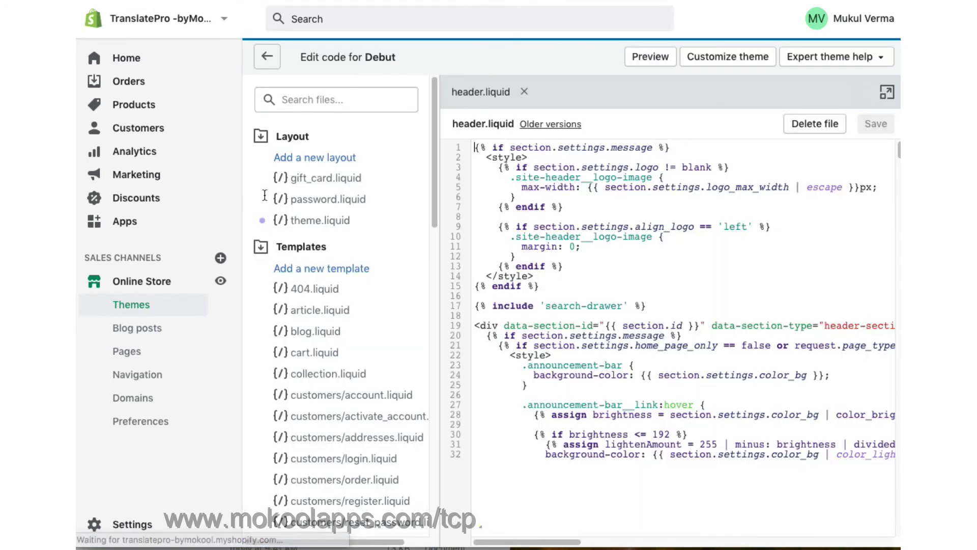
{"action": "left_click", "coordinate": [285, 100]}
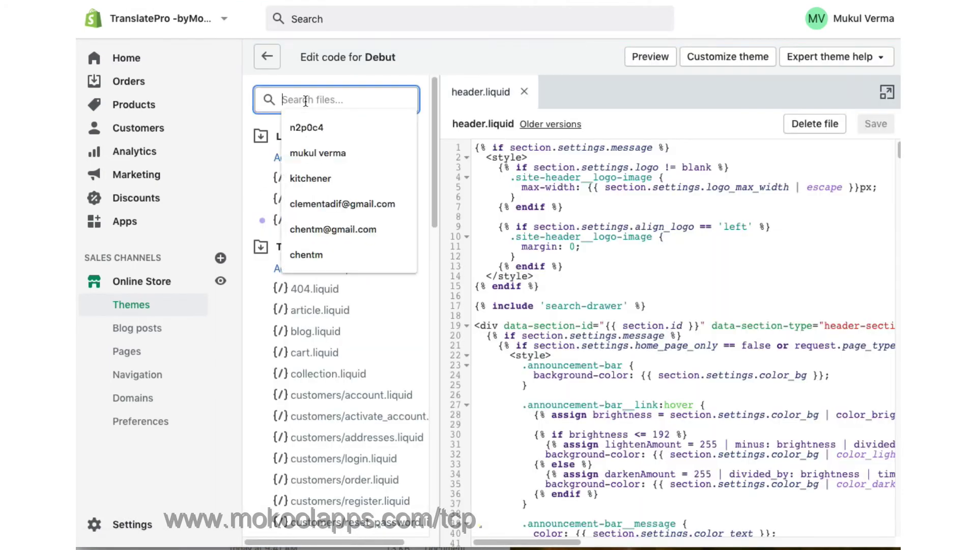
{"action": "type", "text": "he"}
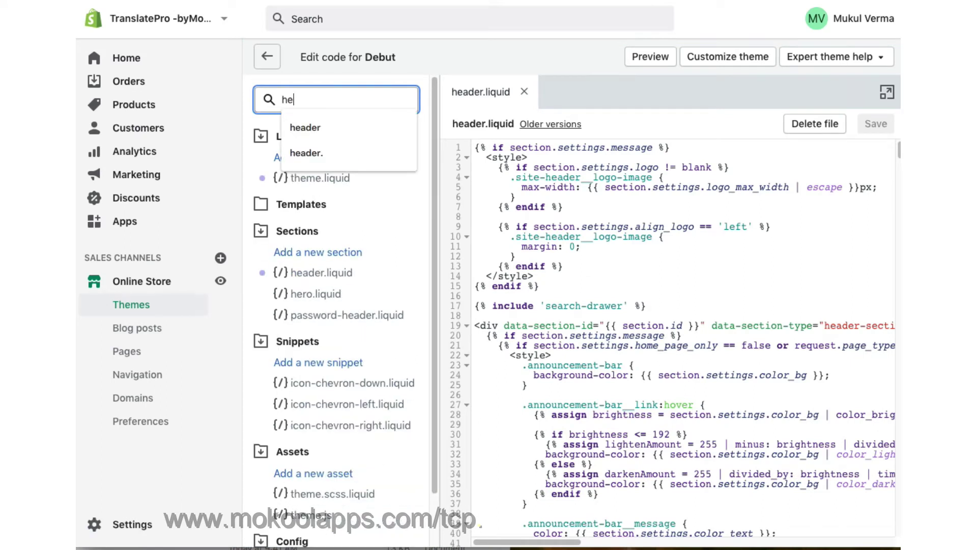
{"action": "type", "text": "ader"}
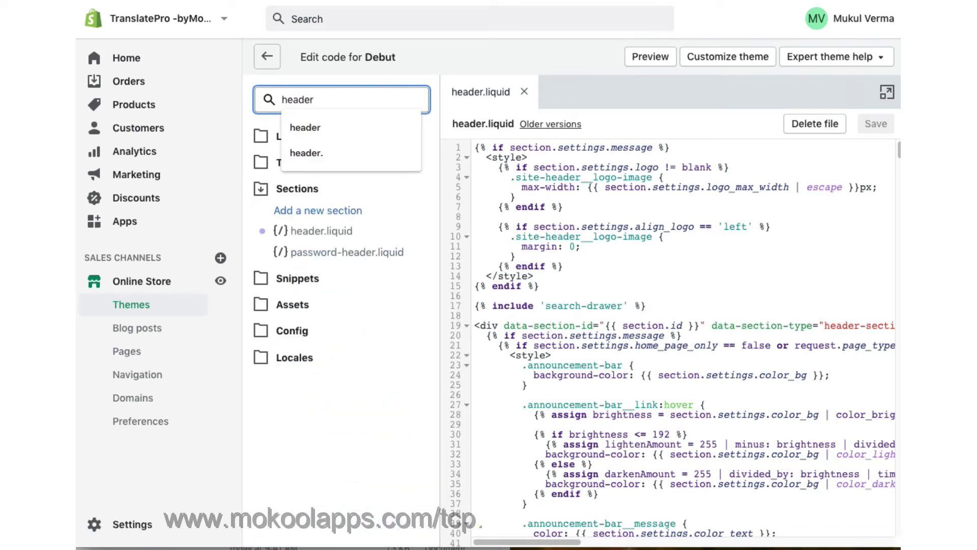
{"action": "left_click", "coordinate": [323, 232]}
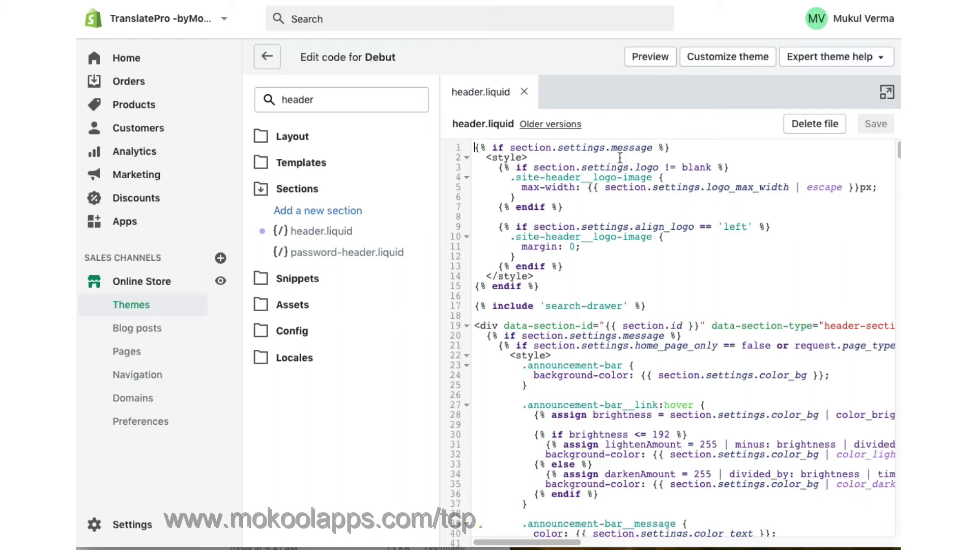
Step: Search within header.liquid for "site-header__icons-wrapper"
{"action": "key", "text": "ctrl+f"}
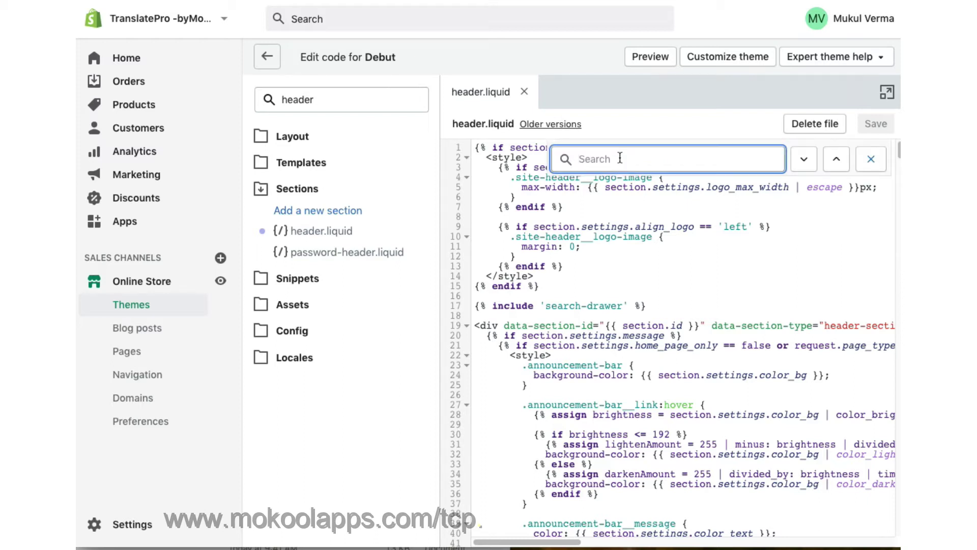
{"action": "key", "text": "super+Tab"}
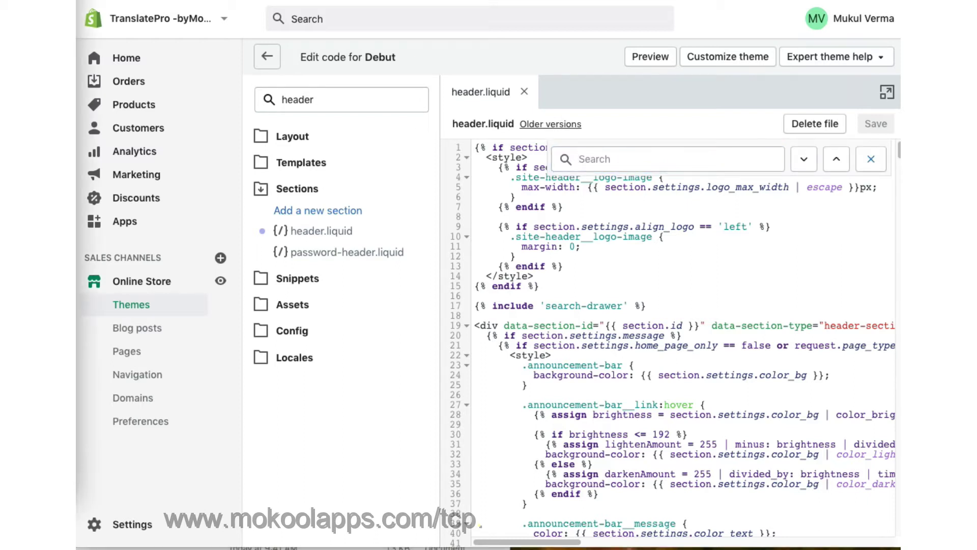
{"action": "left_click", "coordinate": [667, 157]}
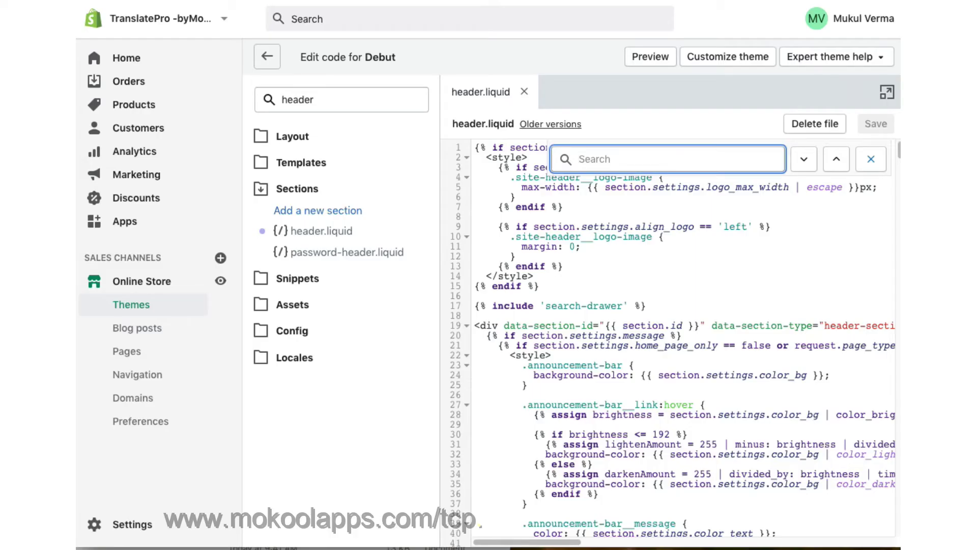
{"action": "type", "text": "site-header__icons-wrapper"}
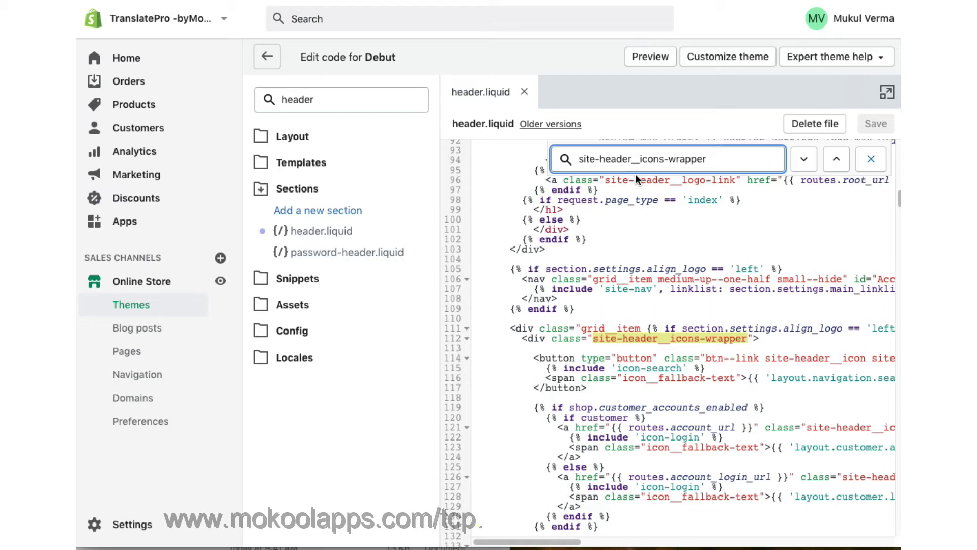
Step: Search header.liquid for "wrapper" instead and cycle through the matches back to the site-header__icons-wrapper div
{"action": "triple_click", "coordinate": [583, 164]}
{"action": "type", "text": "wrapper"}
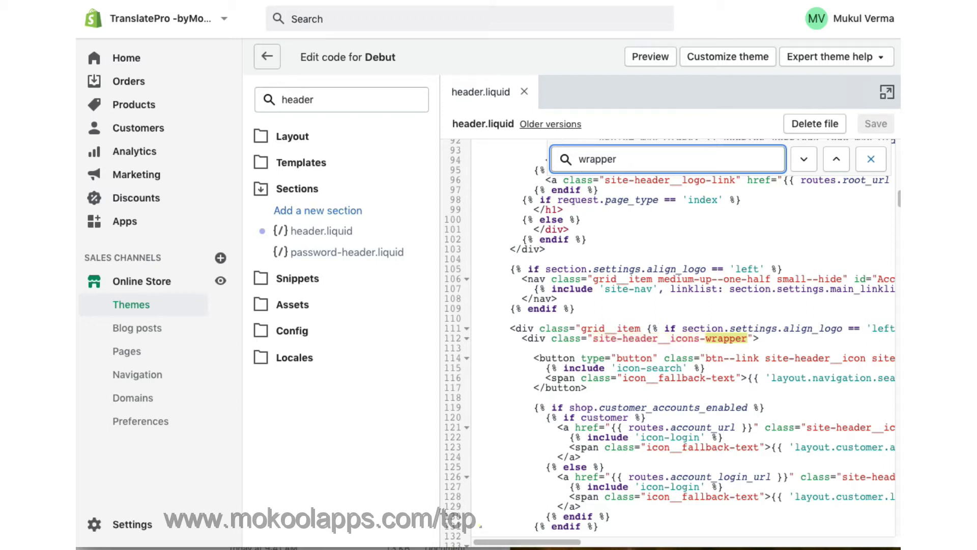
{"action": "key", "text": "Return"}
{"action": "key", "text": "Return"}
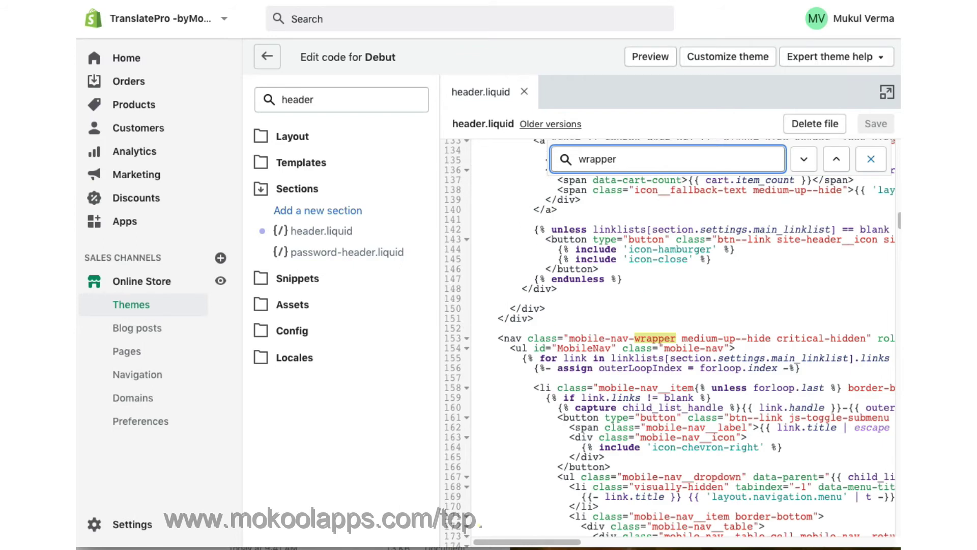
{"action": "key", "text": "Return"}
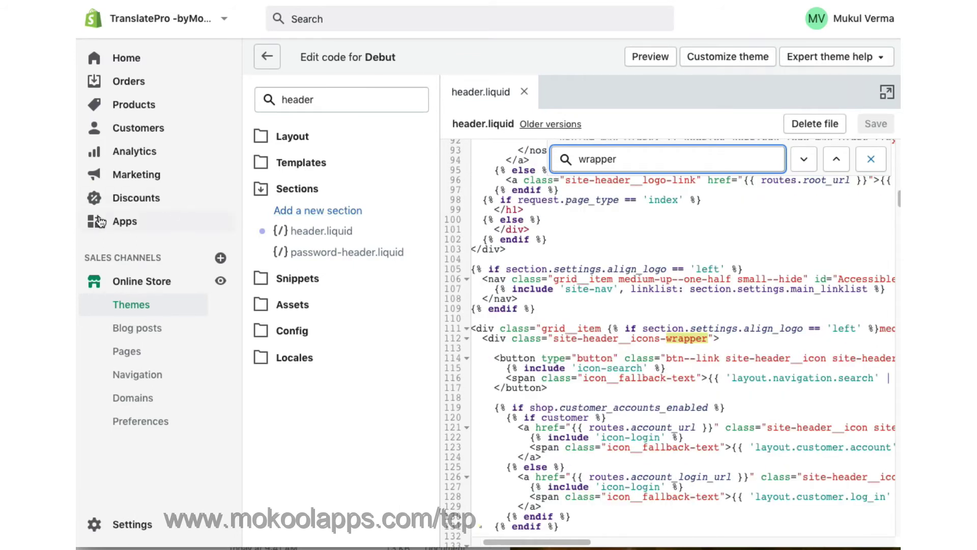
Step: Copy the code <div class='mt-language-menu'> </div> from the Translate & Currency Converter app's custom menu position setting
{"action": "left_click", "coordinate": [124, 223]}
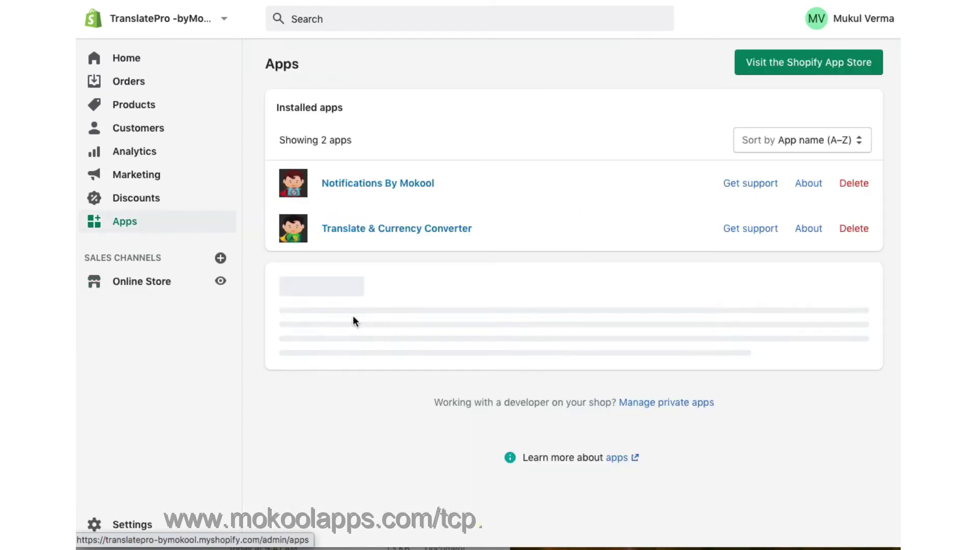
{"action": "left_click", "coordinate": [373, 237]}
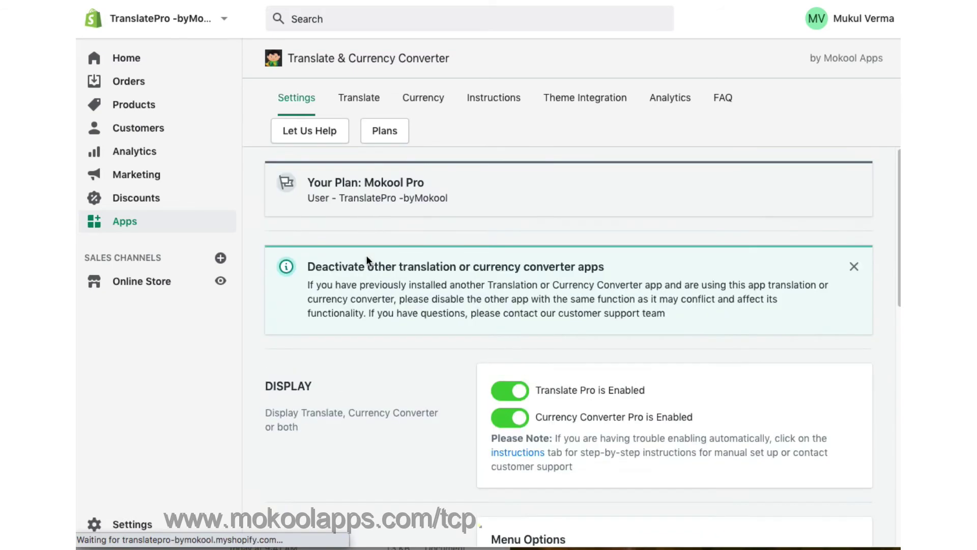
{"action": "scroll", "coordinate": [459, 325], "scroll_direction": "down", "scroll_amount": 8}
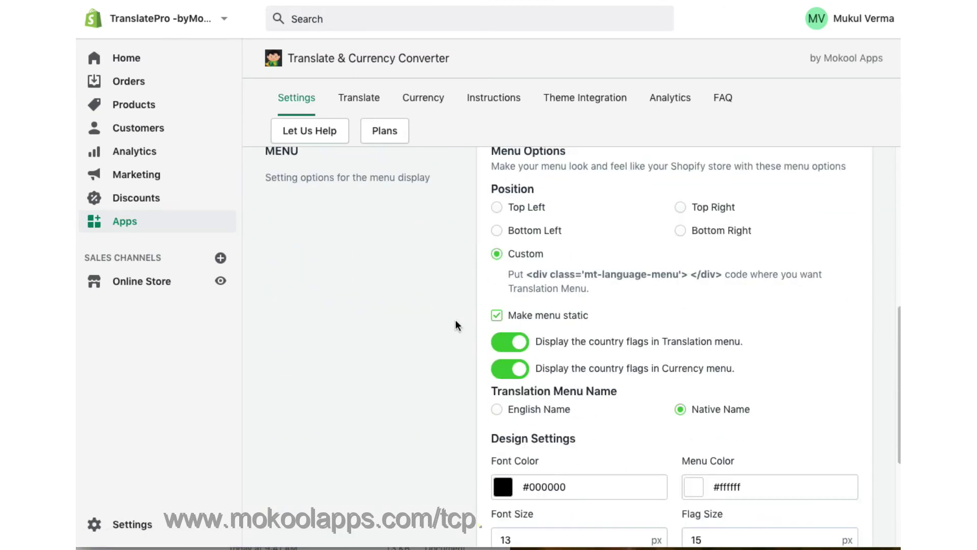
{"action": "left_click_drag", "start_coordinate": [528, 274], "coordinate": [722, 275]}
{"action": "key", "text": "ctrl+c"}
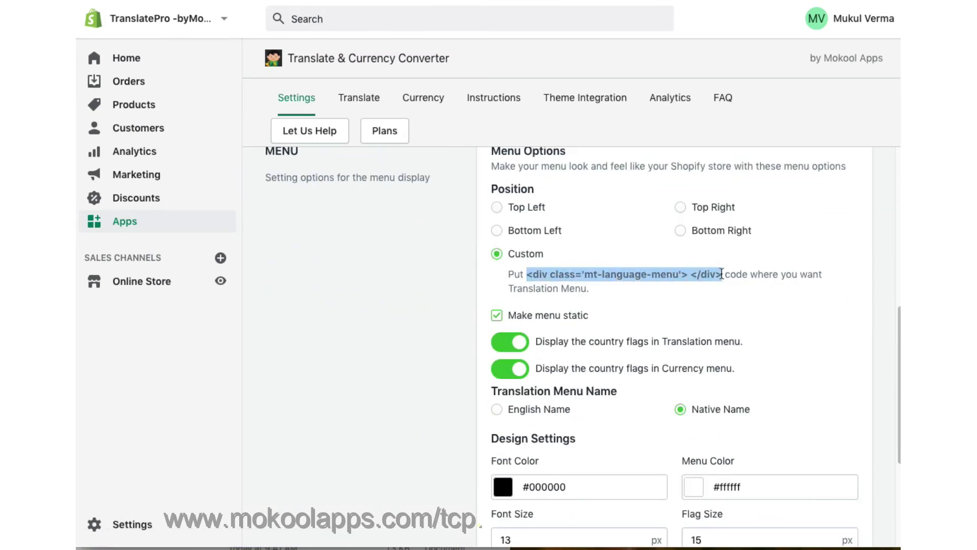
Step: Return to the live Debut theme's code editor and open the header.liquid section file
{"action": "left_click", "coordinate": [136, 283]}
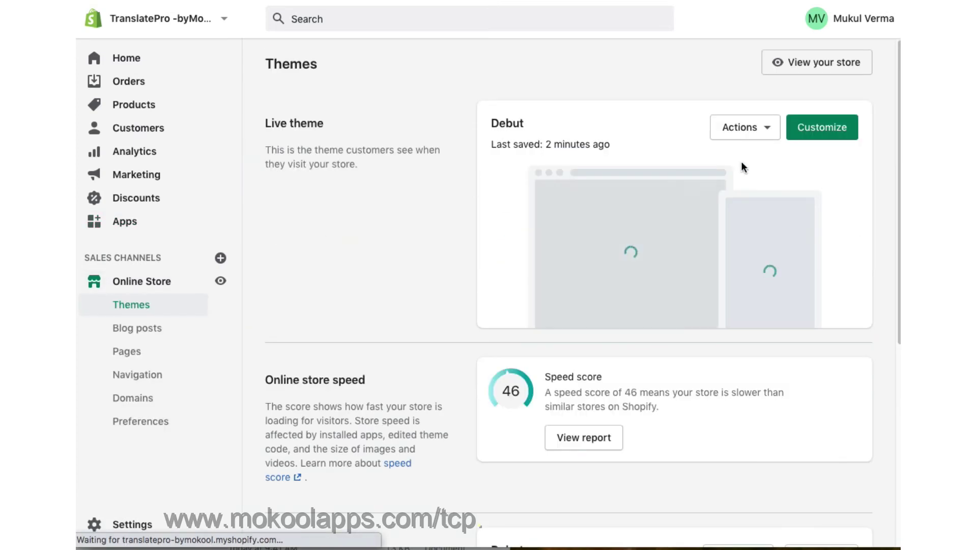
{"action": "left_click", "coordinate": [741, 127]}
{"action": "left_click", "coordinate": [699, 288]}
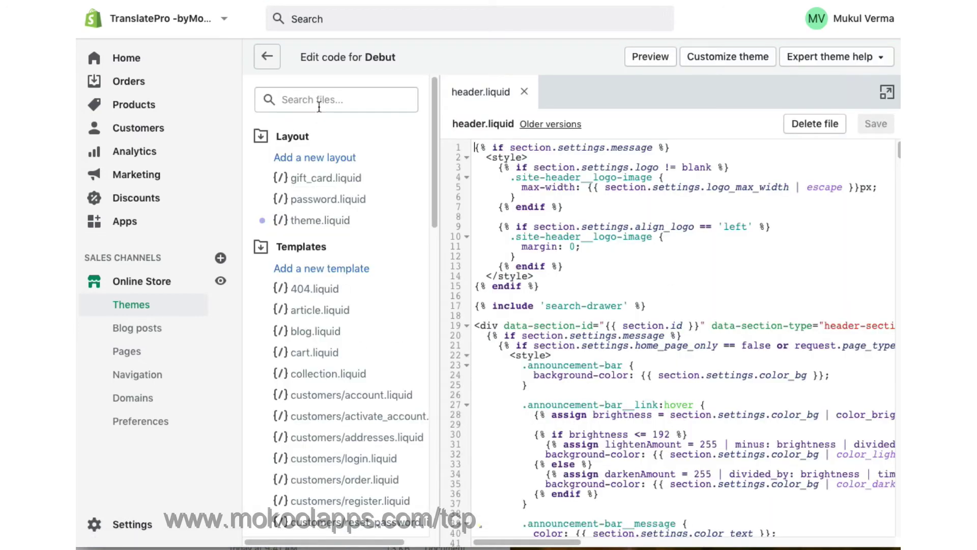
{"action": "left_click", "coordinate": [316, 107]}
{"action": "type", "text": "header."}
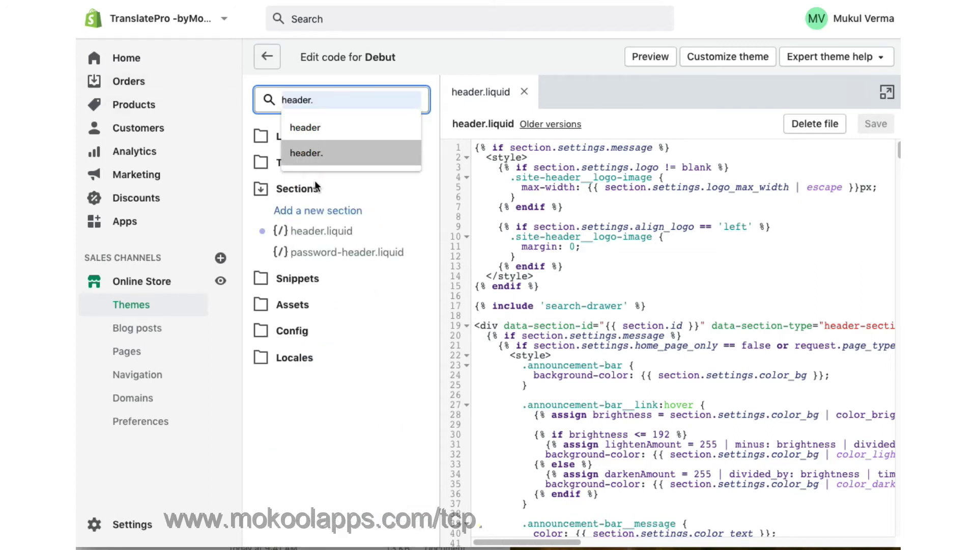
{"action": "left_click", "coordinate": [317, 231]}
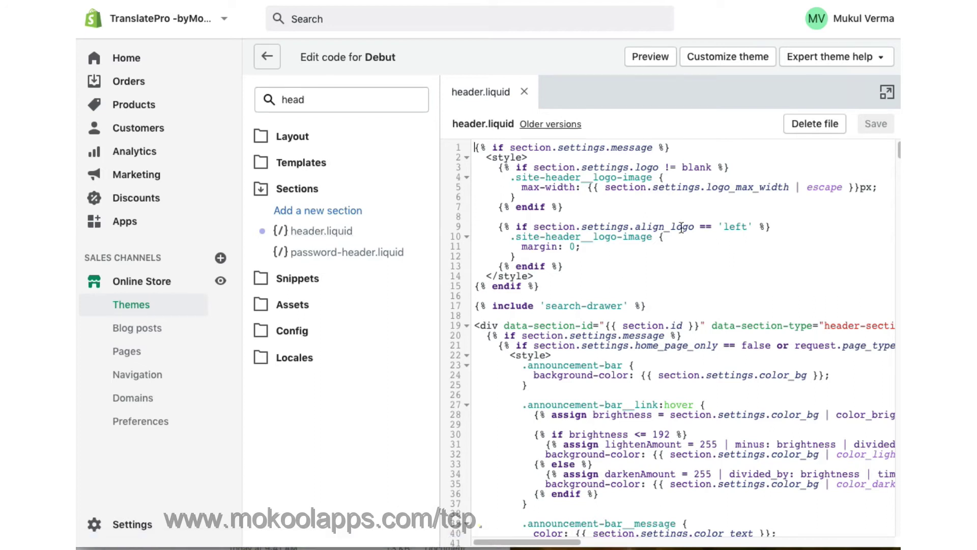
Step: Find "wrapper" in header.liquid and paste the copied mt-language-menu div on the blank line below the site-header__icons-wrapper opening tag
{"action": "key", "text": "ctrl+f"}
{"action": "type", "text": "wrapper"}
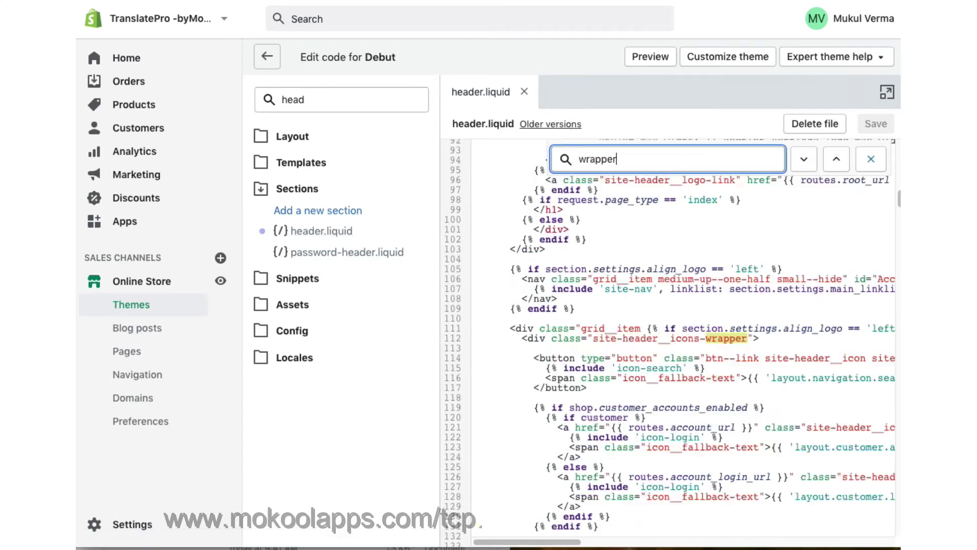
{"action": "key", "text": "Return"}
{"action": "key", "text": "Return"}
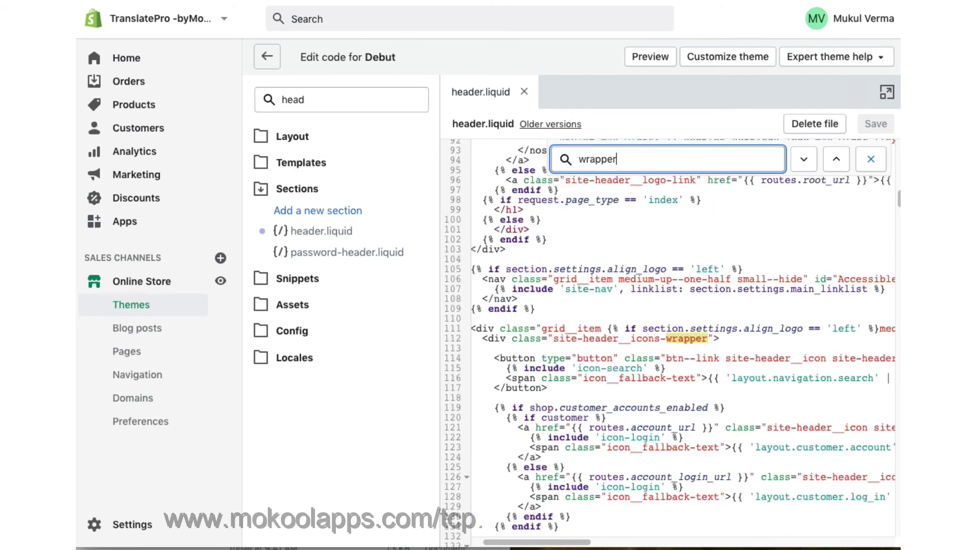
{"action": "left_click", "coordinate": [490, 347]}
{"action": "key", "text": "ctrl+v"}
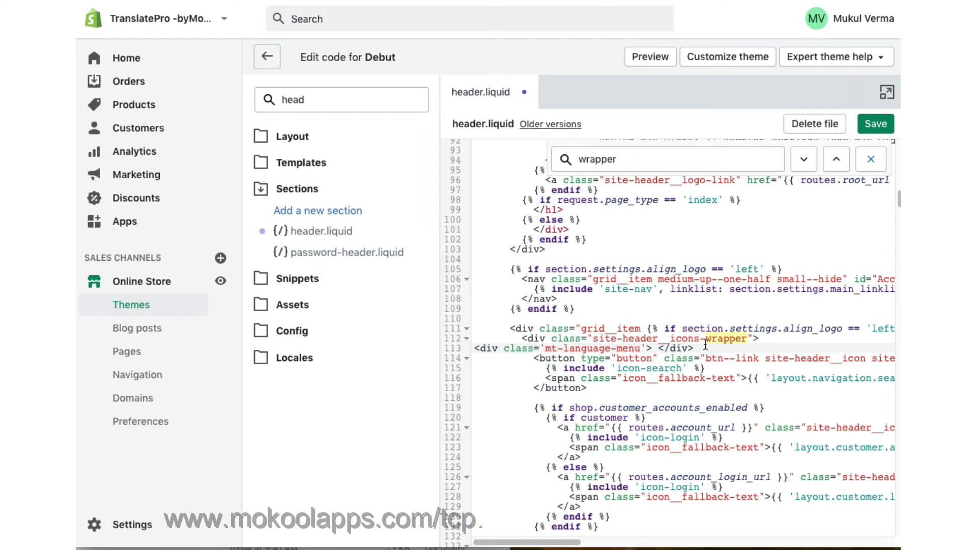
Step: Indent the mt-language-menu line to align with the site-header__icons-wrapper div above it and save header.liquid
{"action": "key", "text": "Right"}
{"action": "key", "text": "Up"}
{"action": "key", "text": "Tab"}
{"action": "key", "text": "Tab"}
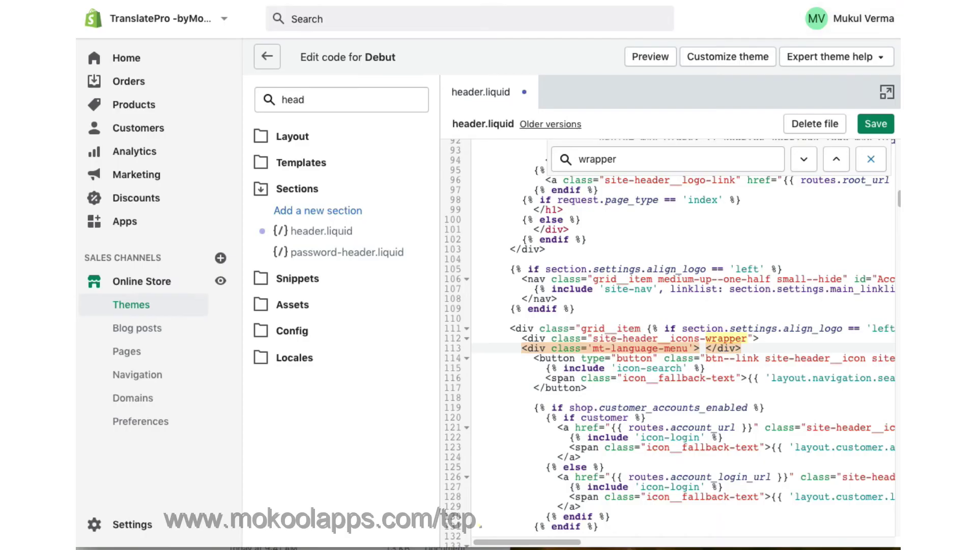
{"action": "left_click", "coordinate": [876, 122]}
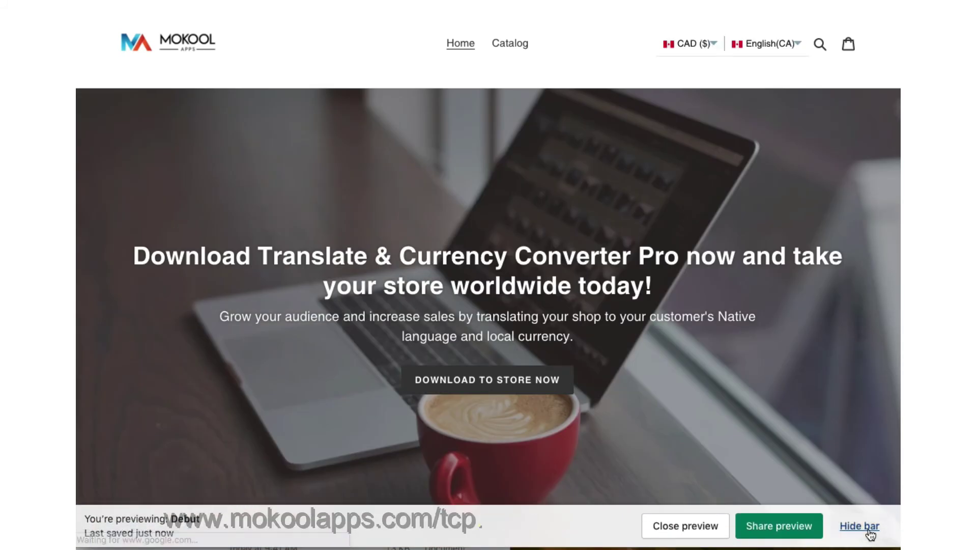
Step: Hide the storefront preview bar and browse the currencies offered in the header's currency menu
{"action": "left_click", "coordinate": [870, 529]}
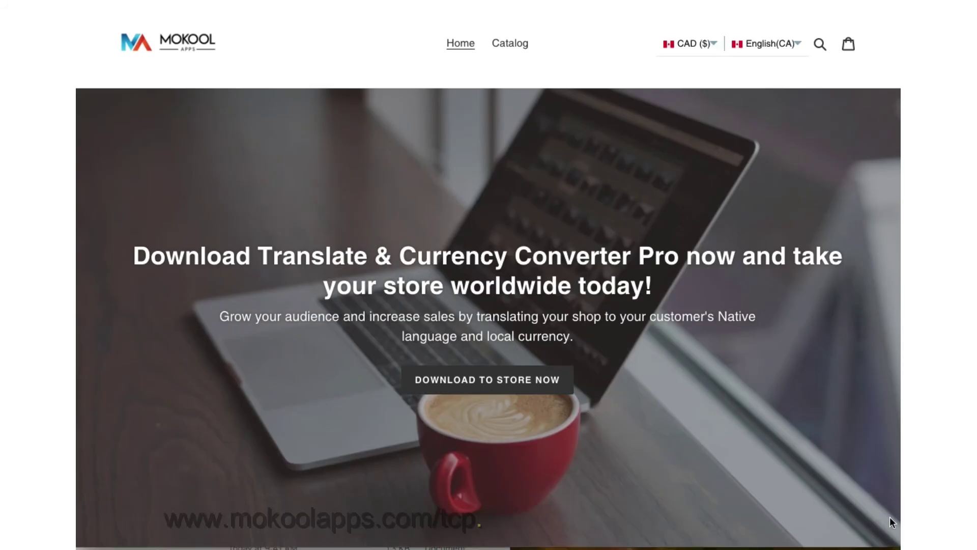
{"action": "left_click", "coordinate": [672, 45]}
{"action": "scroll", "coordinate": [726, 122], "scroll_direction": "down", "scroll_amount": 20}
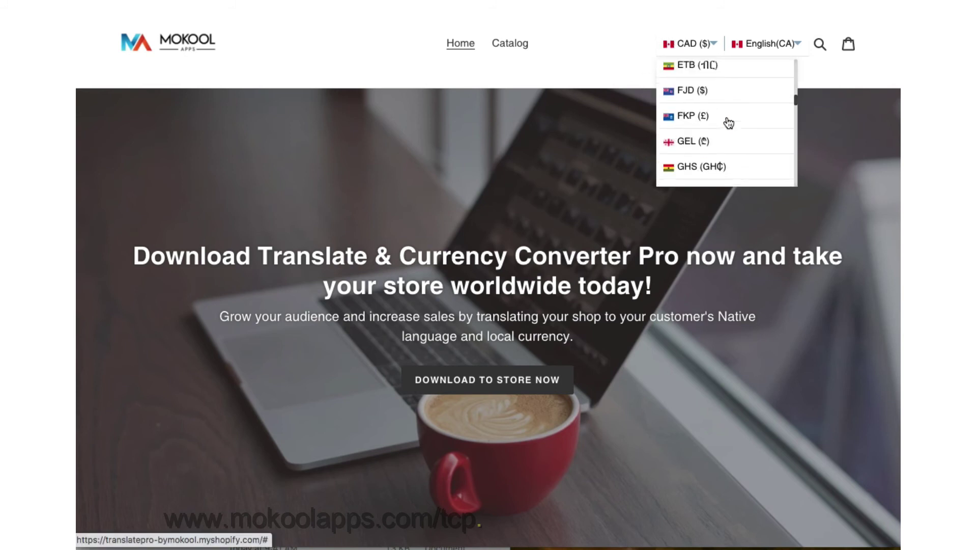
Step: Browse the header's language menu and switch the storefront language to Français
{"action": "left_click", "coordinate": [757, 45]}
{"action": "scroll", "coordinate": [709, 124], "scroll_direction": "down", "scroll_amount": 5}
{"action": "scroll", "coordinate": [697, 124], "scroll_direction": "up", "scroll_amount": 5}
{"action": "left_click", "coordinate": [620, 98]}
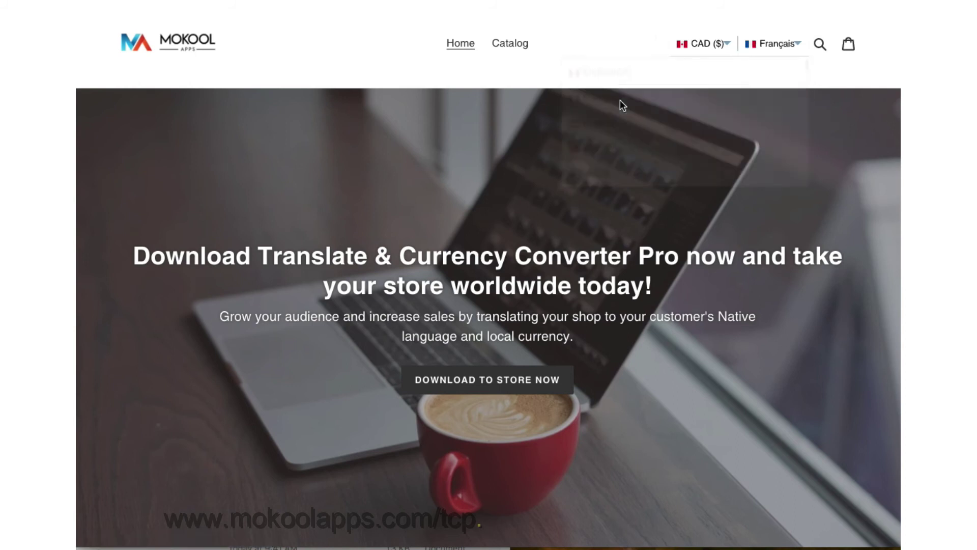